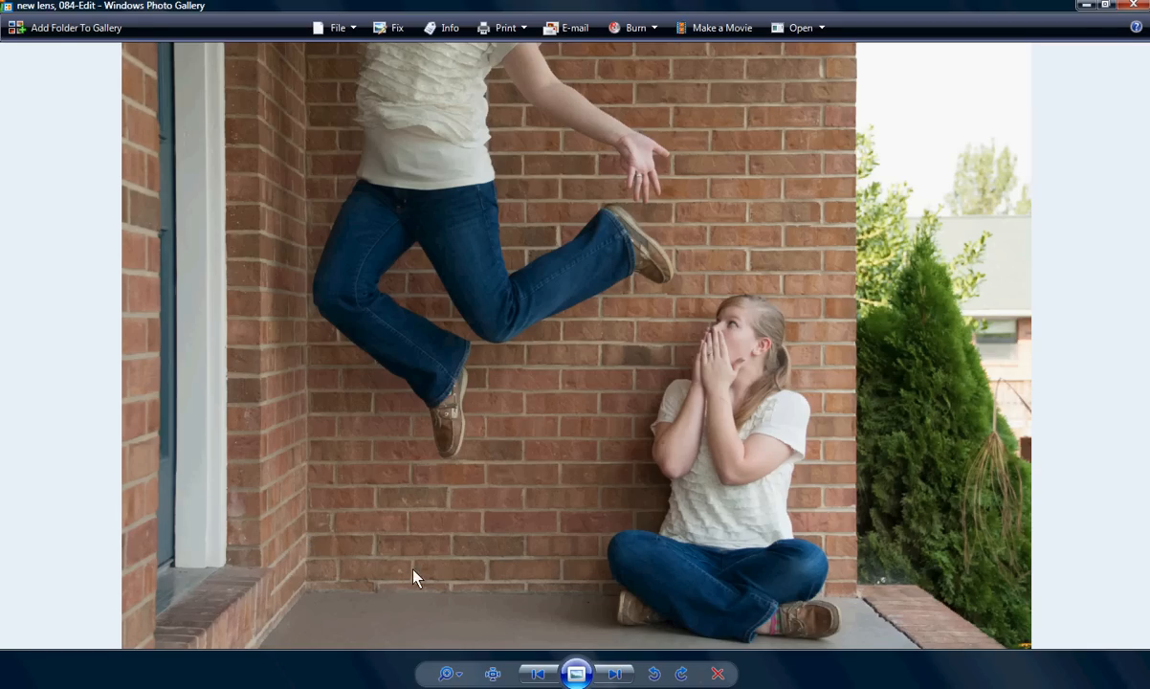
# Compare the finished porch composite with its two source photos and switch to Photoshop Elements
pyautogui.click(614, 674)
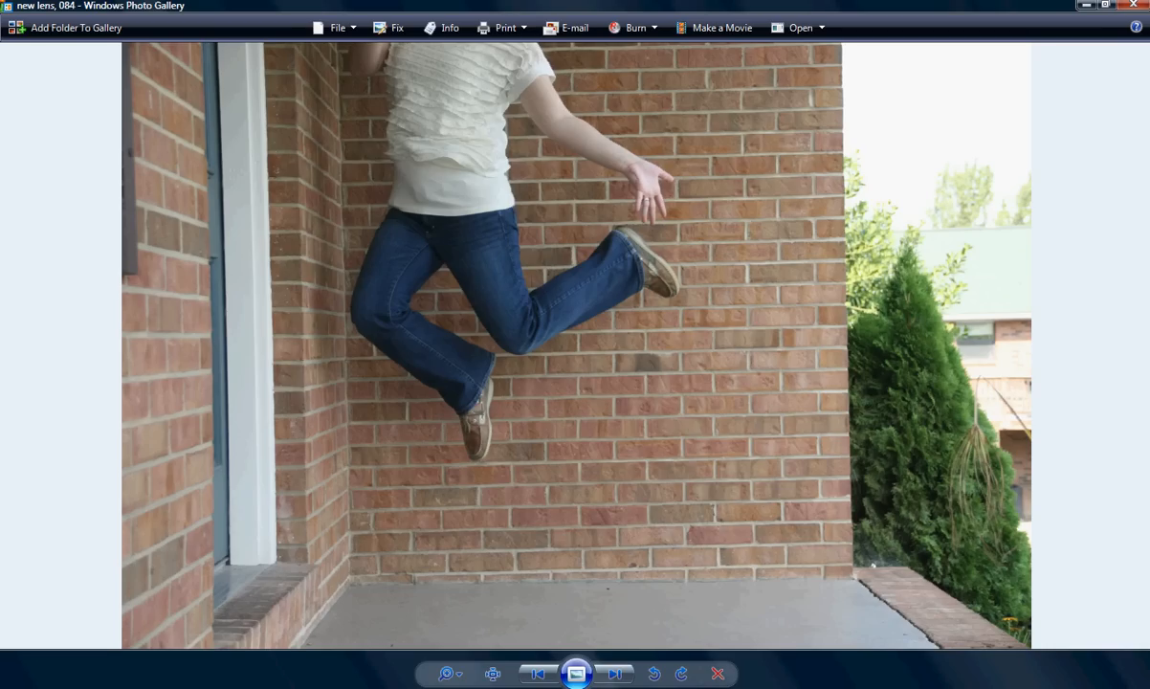
pyautogui.click(815, 686)
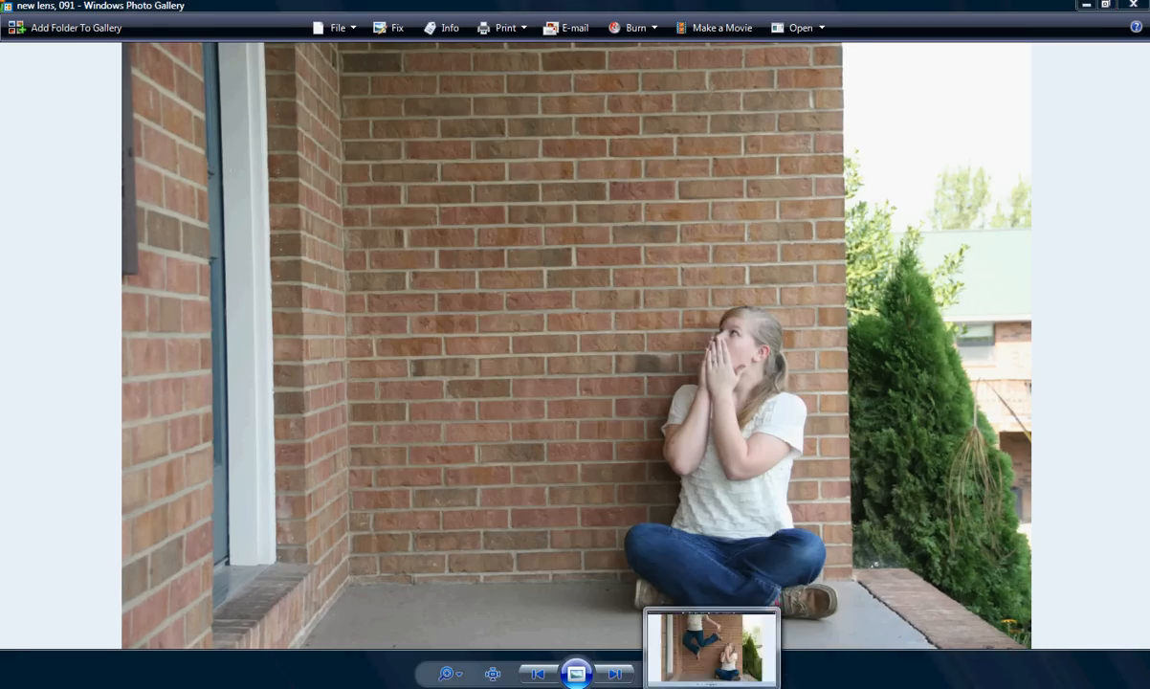
pyautogui.click(712, 686)
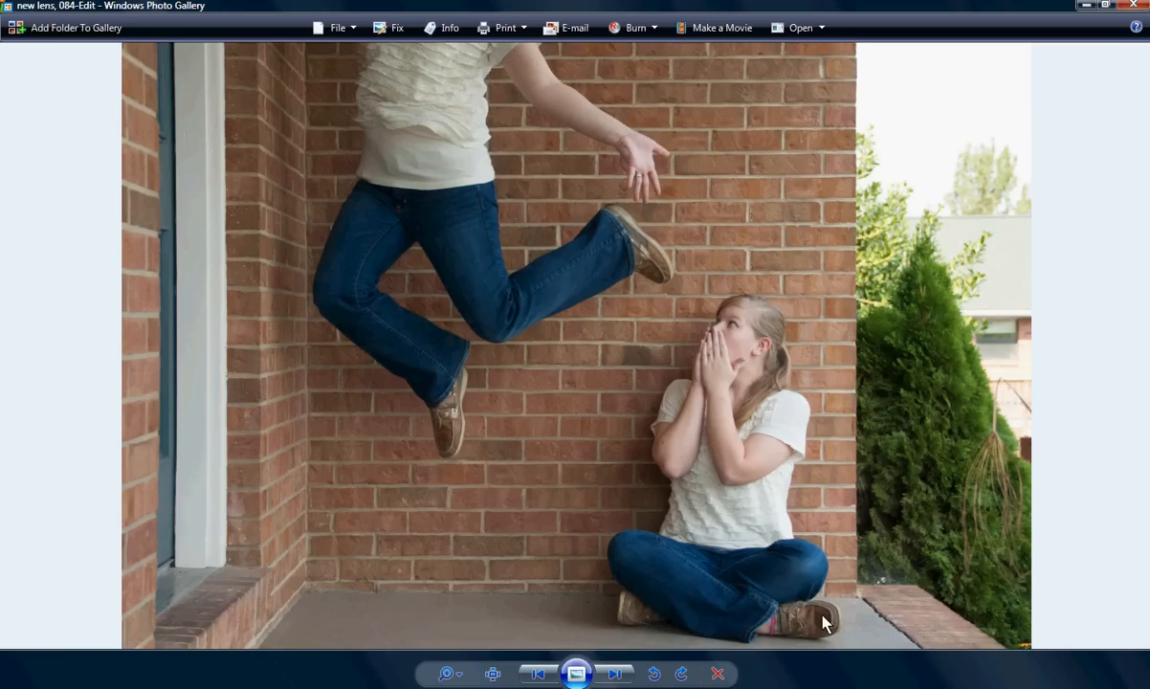
pyautogui.click(922, 687)
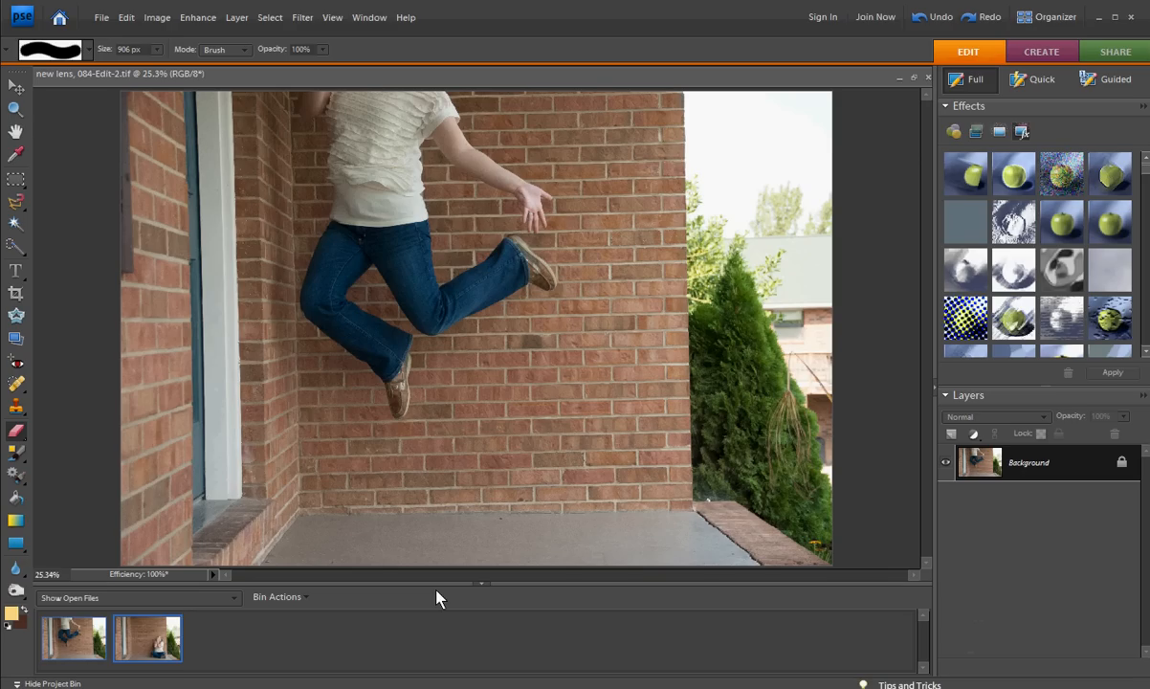
# Place the photo of the seated girl as a new layer over the jumping photo with the Move tool
pyautogui.click(16, 88)
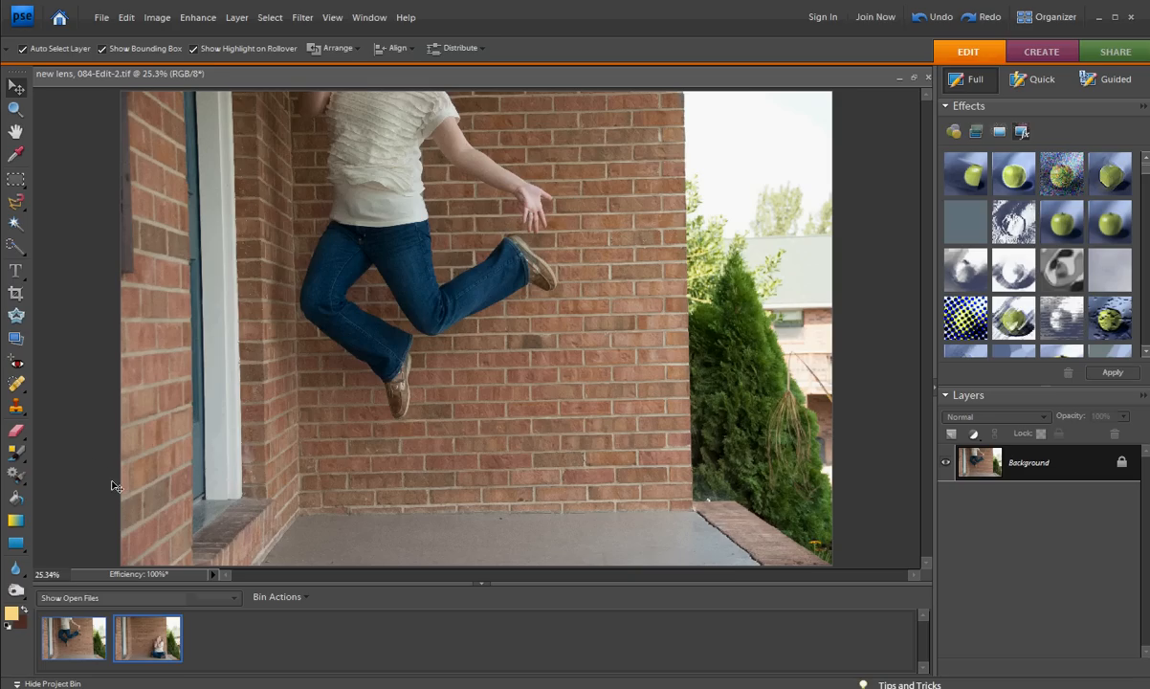
pyautogui.click(158, 654)
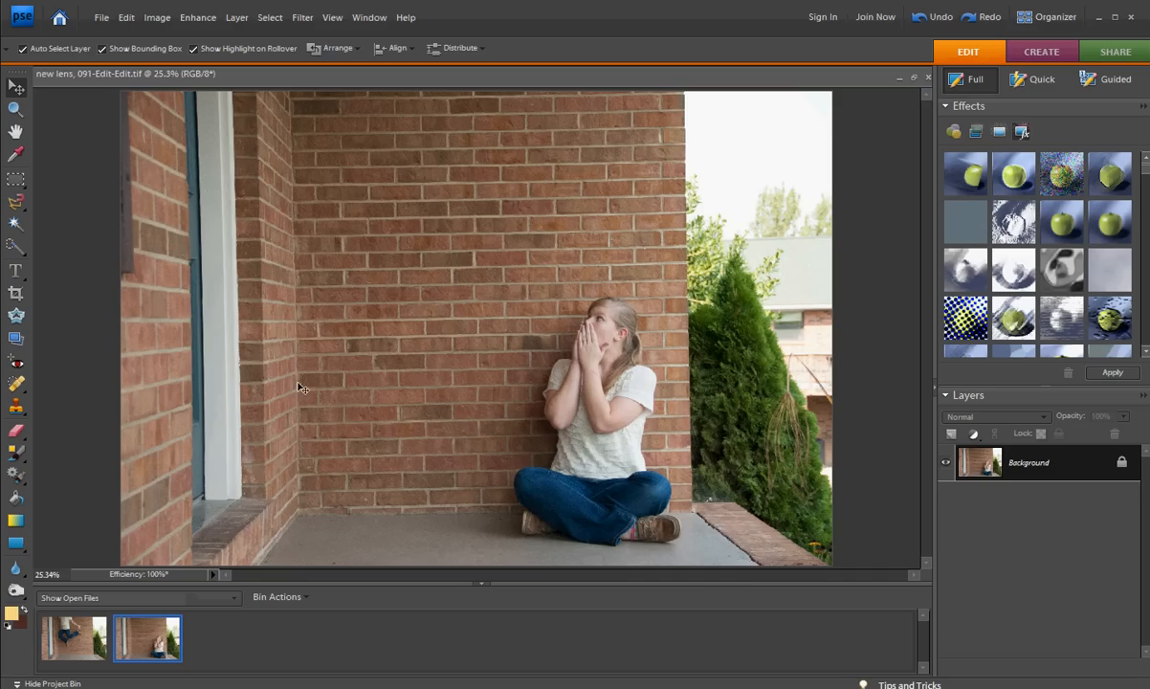
pyautogui.moveTo(199, 534); pyautogui.dragTo(66, 639)
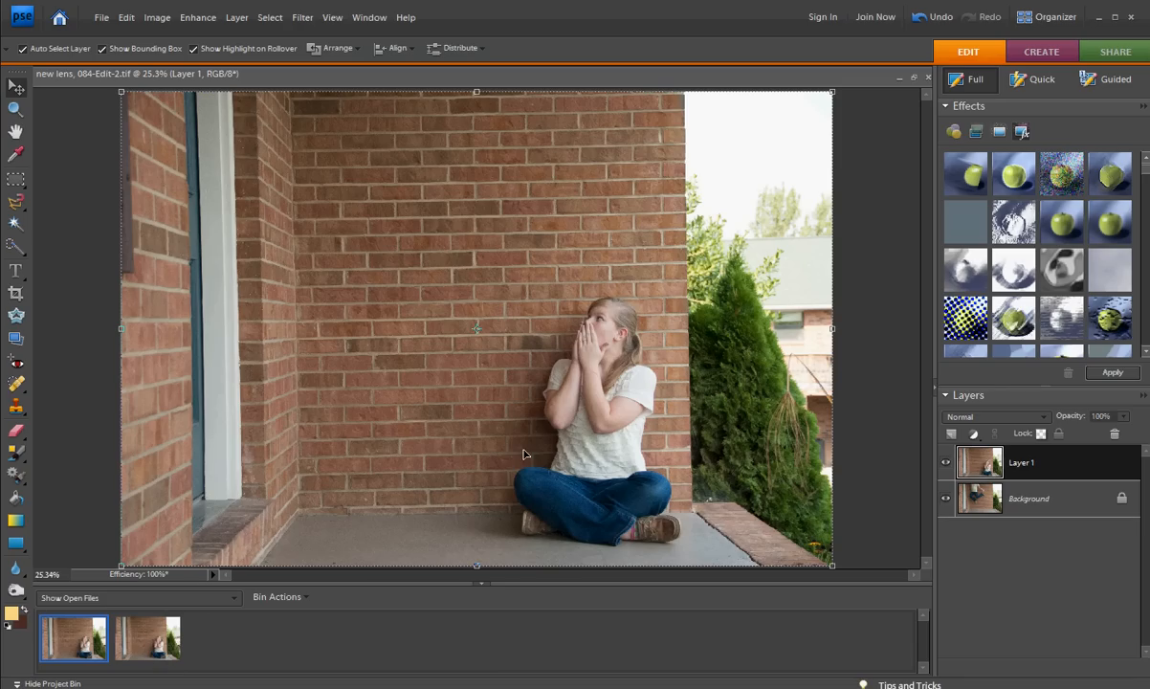
pyautogui.click(169, 655)
pyautogui.moveTo(168, 655); pyautogui.dragTo(74, 638)
# Try different opacities on Layer 1 and set it to 50% so both figures show through
pyautogui.click(1123, 418)
pyautogui.moveTo(1123, 419); pyautogui.dragTo(1093, 432)
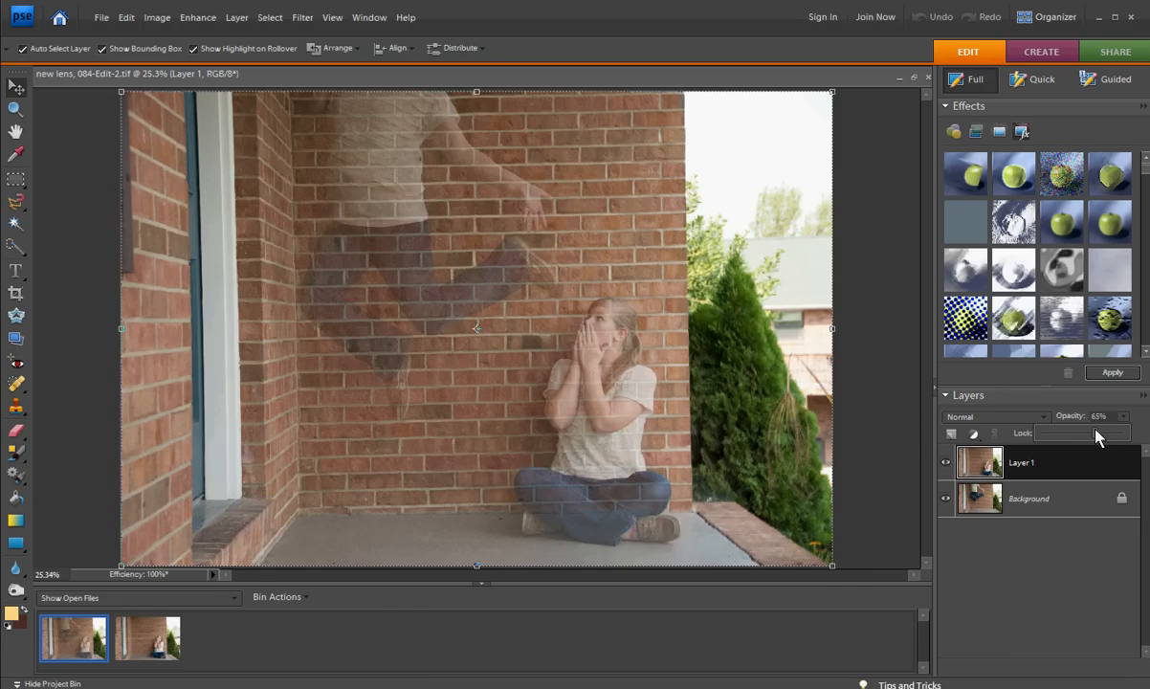
pyautogui.moveTo(1069, 437); pyautogui.dragTo(1020, 434)
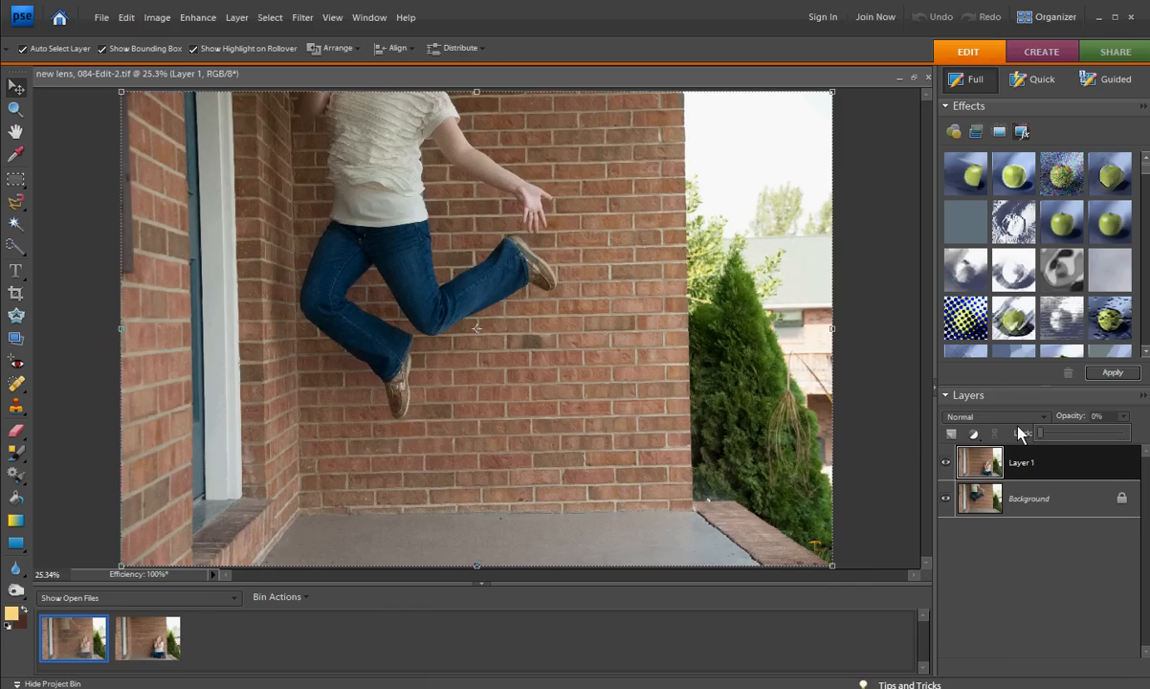
pyautogui.moveTo(1043, 437); pyautogui.dragTo(1084, 438)
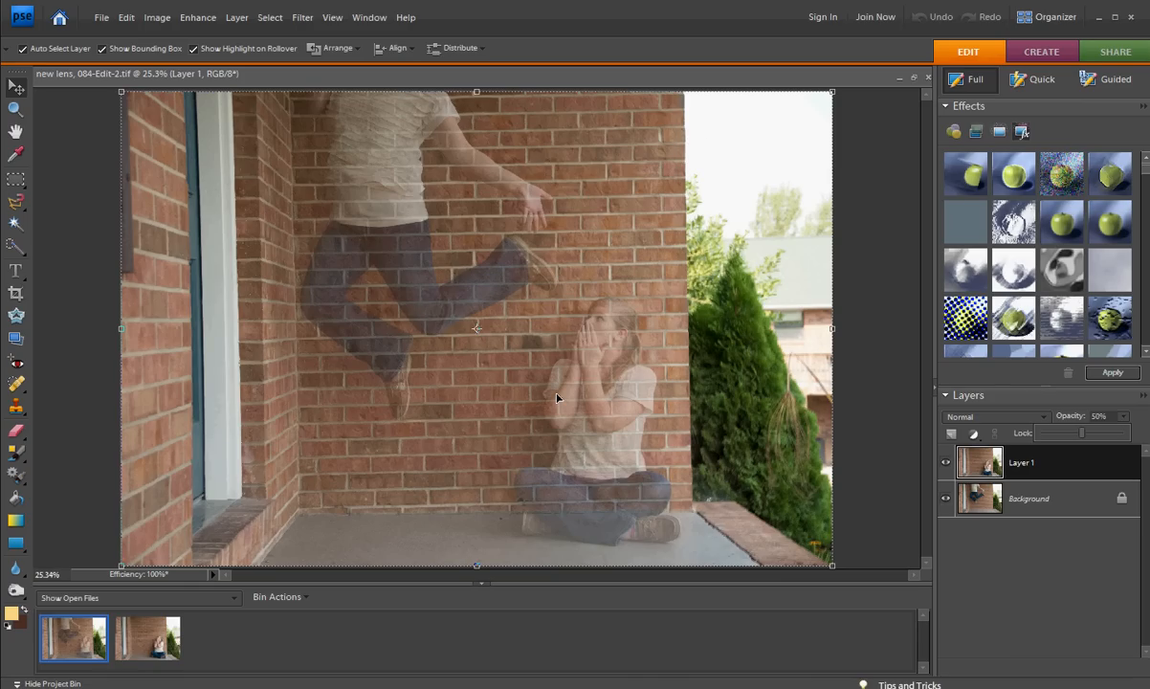
# Erase Layer 1 over the jumping figure's torso, legs and shoes with the 906 px Eraser brush
pyautogui.click(16, 430)
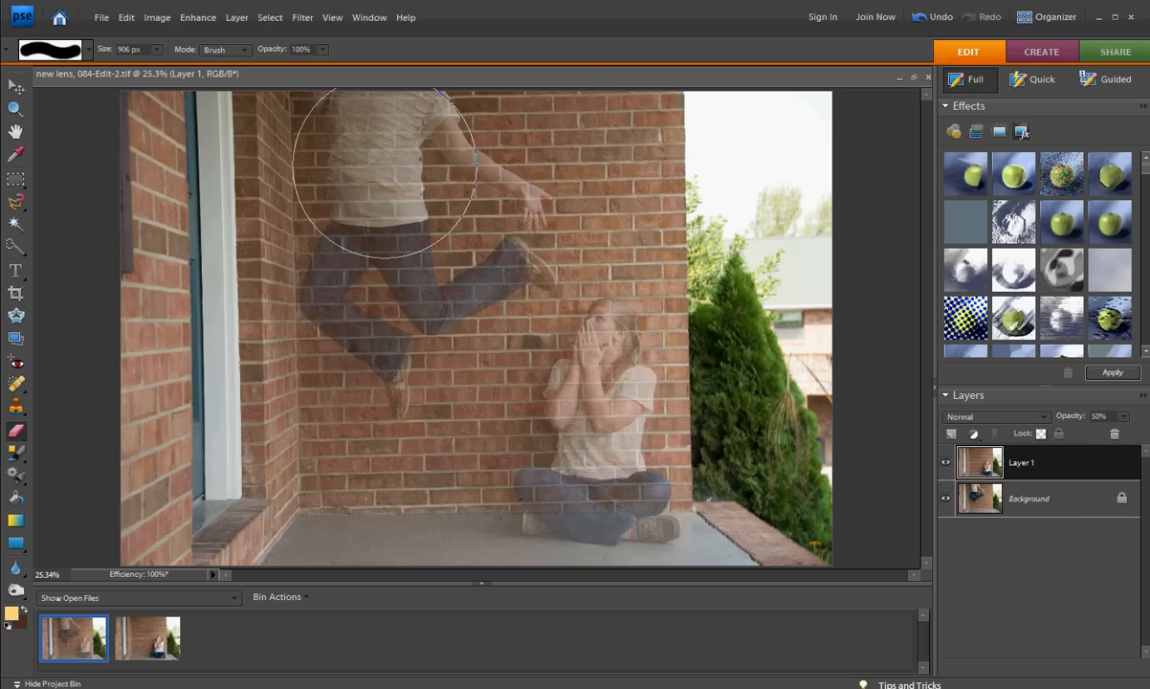
pyautogui.click(353, 124)
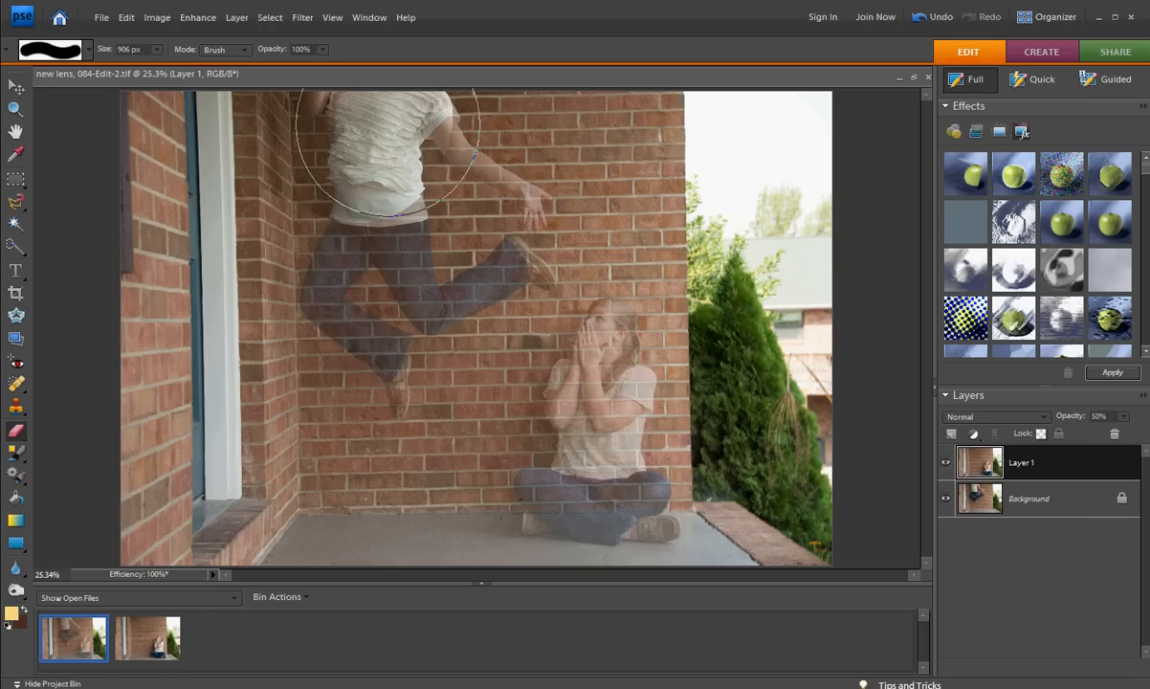
pyautogui.moveTo(370, 185)
pyautogui.mouseDown()
pyautogui.moveTo(464, 246)
pyautogui.moveTo(388, 225)
pyautogui.moveTo(345, 263)
pyautogui.moveTo(321, 316)
pyautogui.moveTo(326, 349)
pyautogui.moveTo(263, 266)
pyautogui.moveTo(261, 177)
pyautogui.moveTo(225, 171)
pyautogui.moveTo(230, 159)
pyautogui.moveTo(379, 251)
pyautogui.moveTo(348, 295)
pyautogui.moveTo(198, 349)
pyautogui.moveTo(159, 293)
pyautogui.moveTo(116, 142)
pyautogui.moveTo(244, 192)
pyautogui.moveTo(257, 360)
pyautogui.moveTo(173, 410)
pyautogui.moveTo(159, 475)
pyautogui.moveTo(203, 437)
pyautogui.moveTo(255, 360)
pyautogui.moveTo(276, 371)
pyautogui.moveTo(340, 354)
pyautogui.moveTo(325, 321)
pyautogui.moveTo(418, 377)
pyautogui.mouseUp()
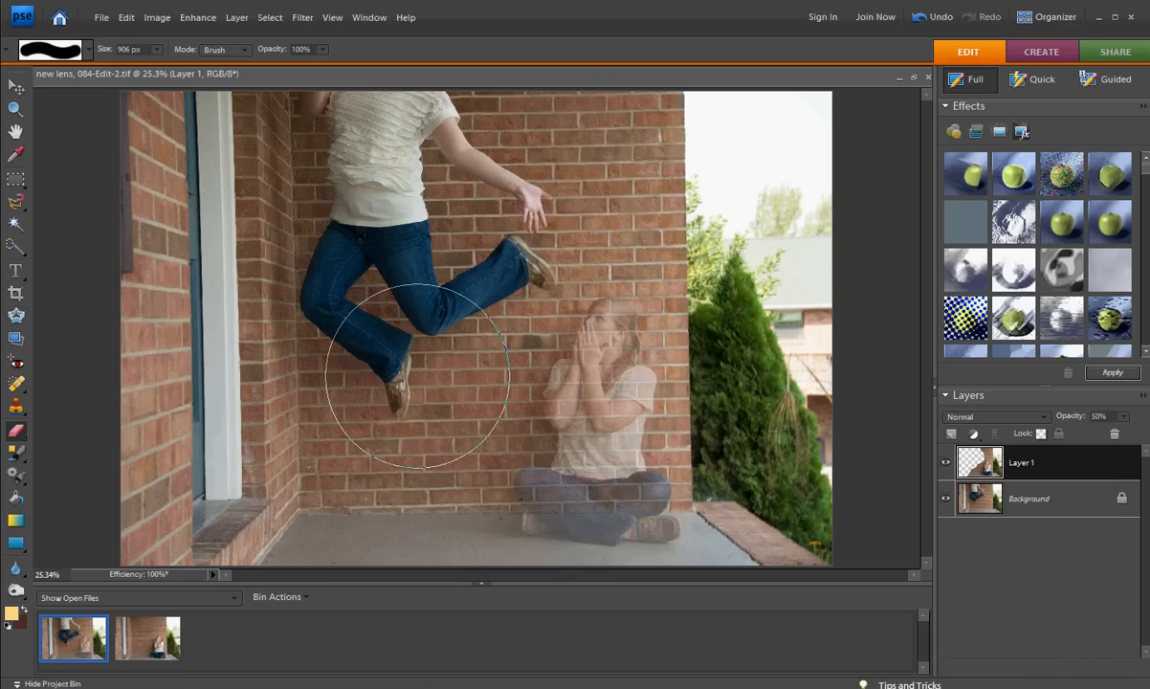
pyautogui.moveTo(417, 376); pyautogui.dragTo(441, 377)
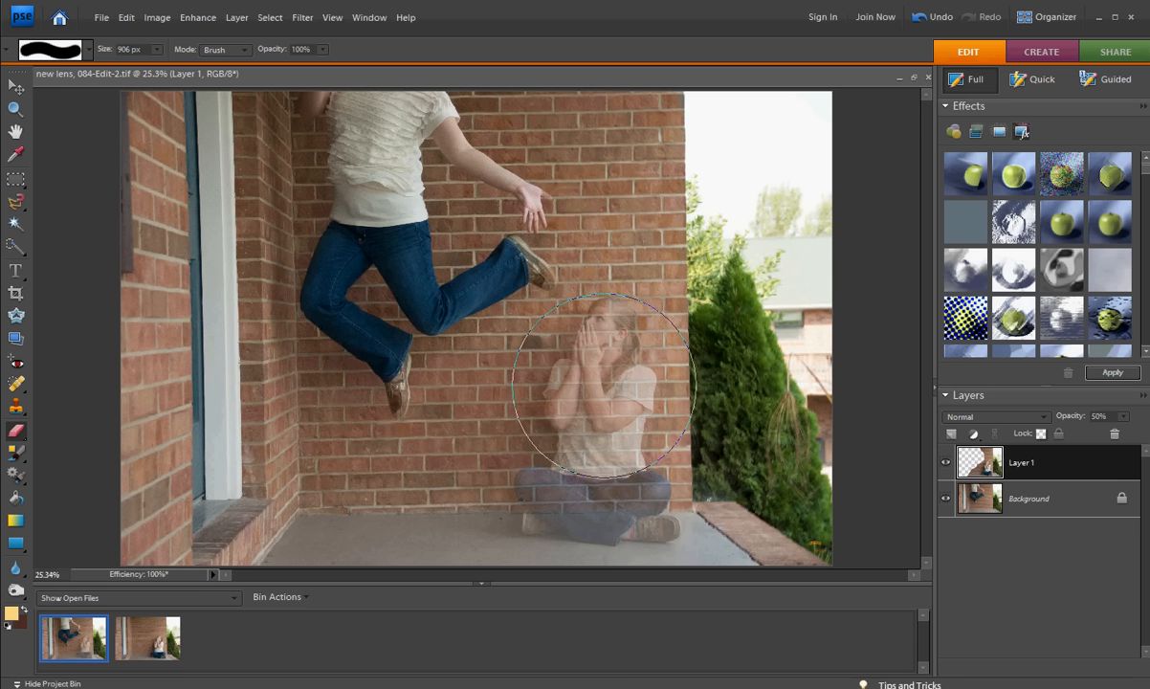
# Try an eraser stroke beside the seated girl's arm on Layer 1, and undo it
pyautogui.moveTo(419, 366)
pyautogui.mouseDown()
pyautogui.moveTo(446, 367)
pyautogui.moveTo(464, 351)
pyautogui.moveTo(458, 372)
pyautogui.mouseUp()
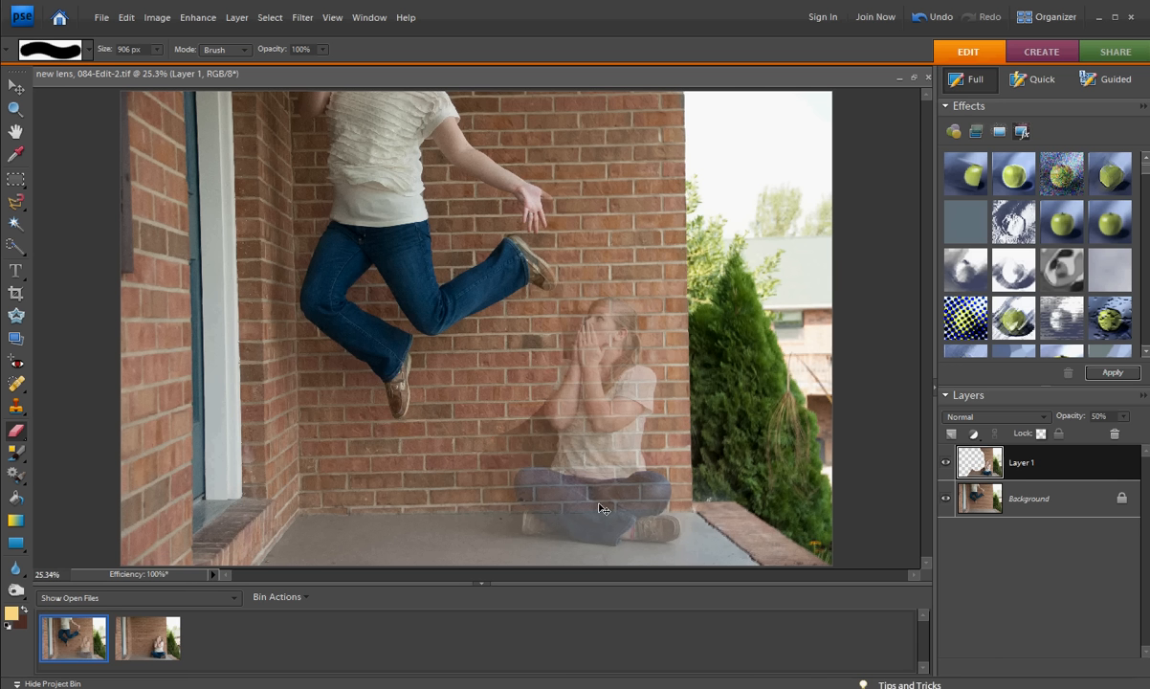
pyautogui.hotkey('ctrl', '=')
pyautogui.hotkey('ctrl', '=')
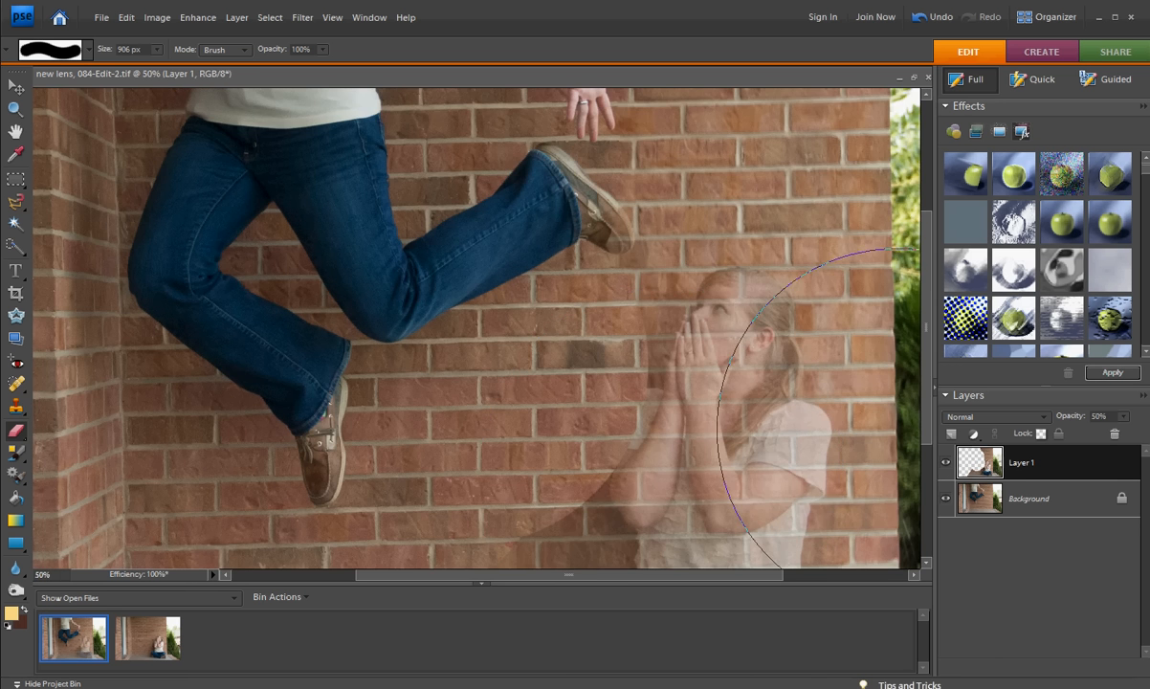
pyautogui.scroll(-2, 662, 450)
pyautogui.scroll(-1, 662, 457)
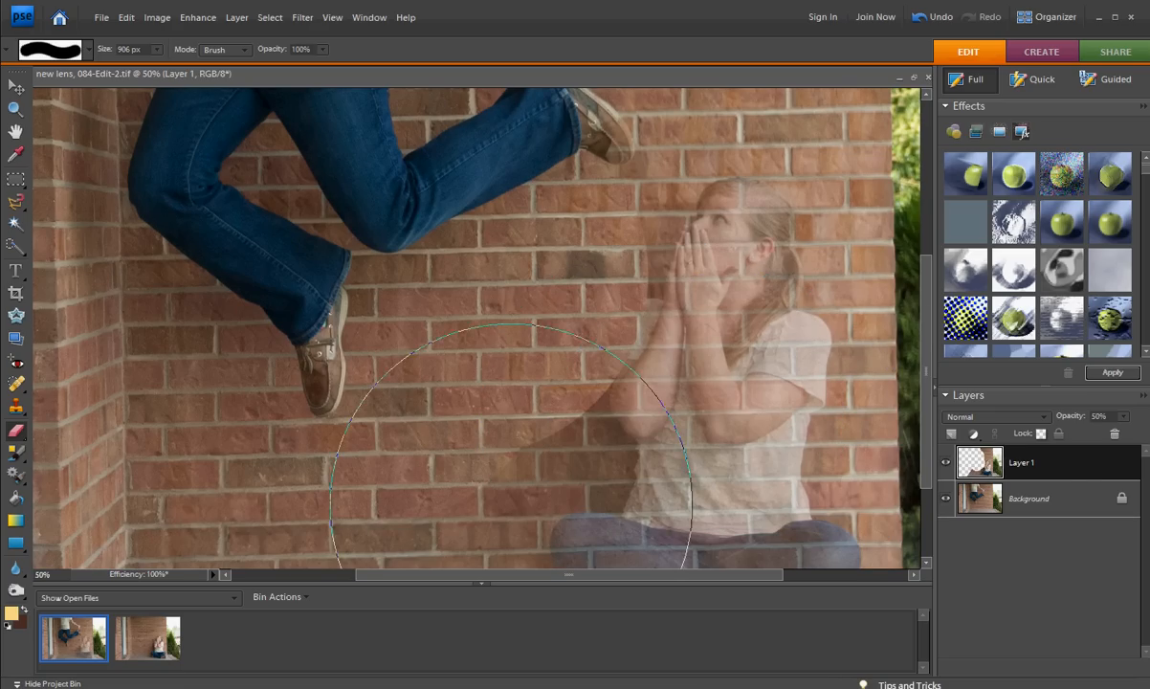
pyautogui.click(127, 18)
pyautogui.click(127, 37)
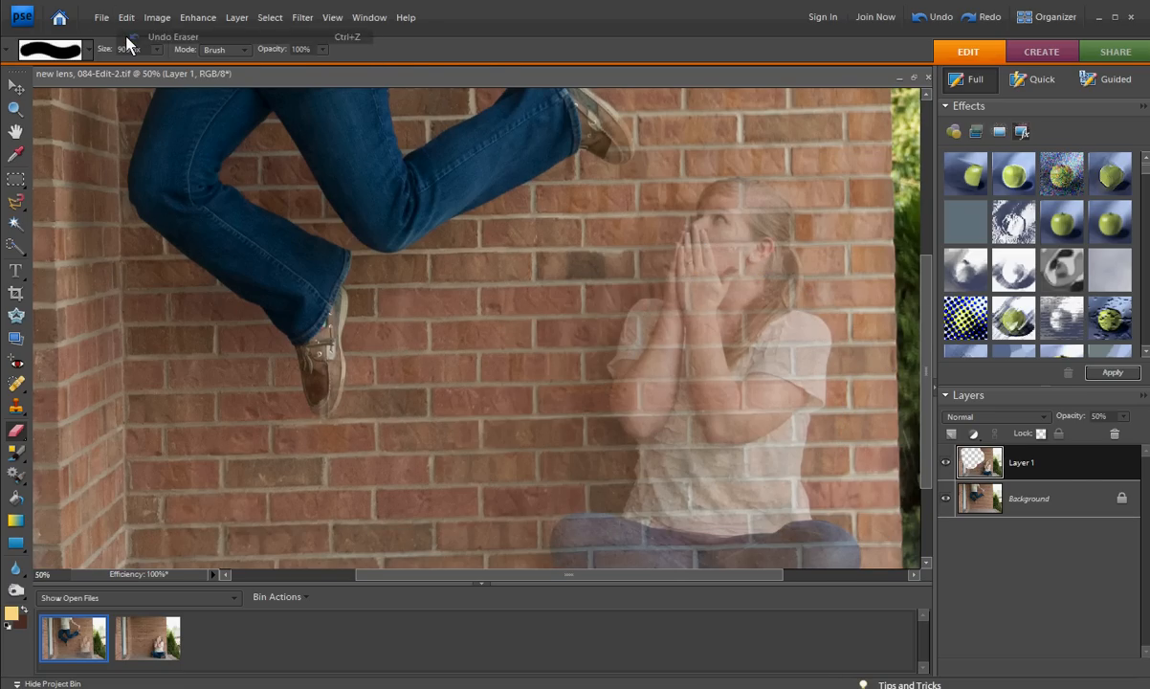
# Erase more of Layer 1 around the jumping figure's outstretched hand and raised foot
pyautogui.hotkey('ctrl', '-')
pyautogui.hotkey('ctrl', '-')
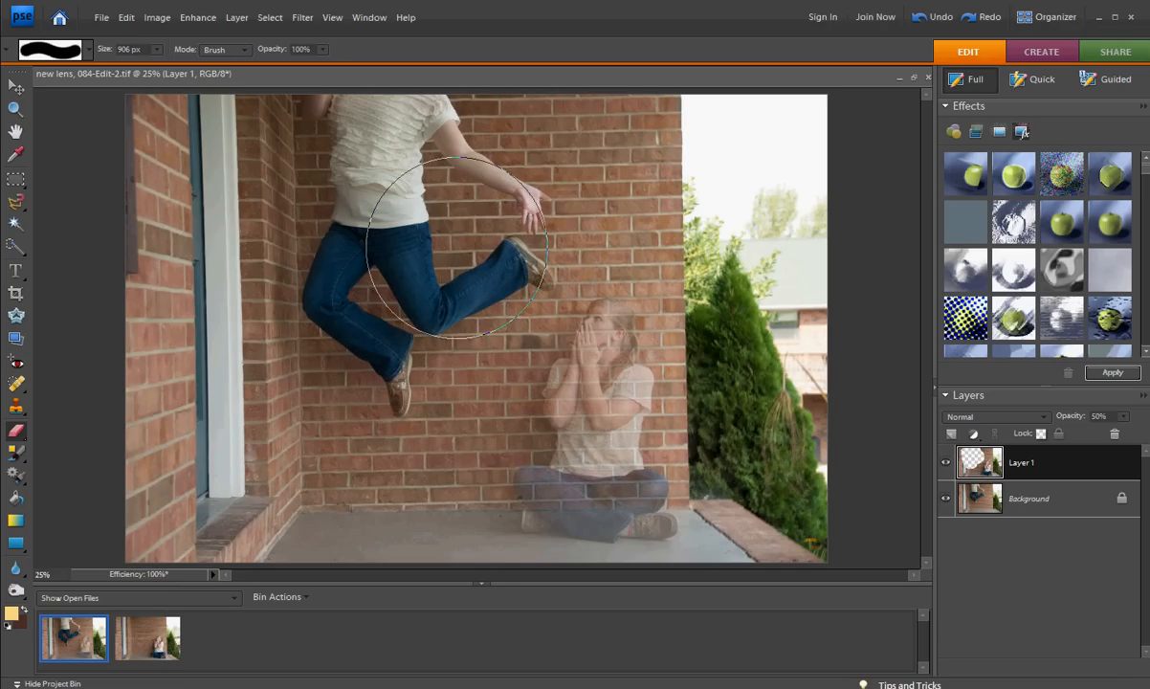
pyautogui.moveTo(478, 242); pyautogui.dragTo(453, 223)
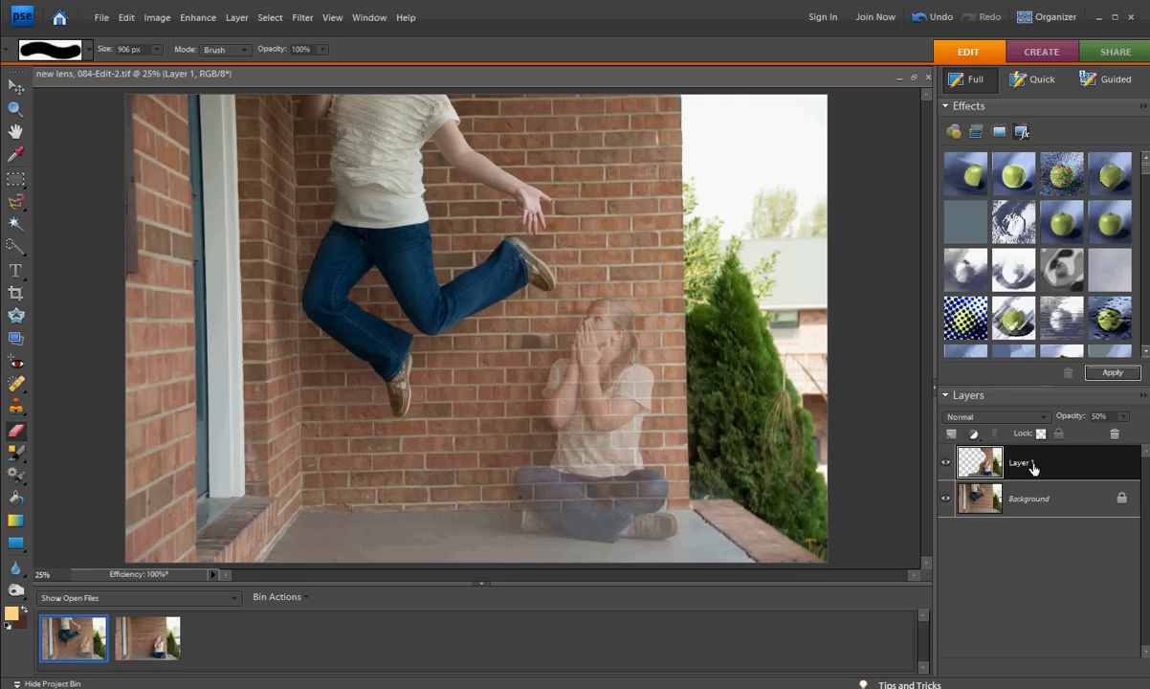
# Try Layer 1 at 100% opacity, and undo that change together with the last eraser strokes
pyautogui.click(1124, 416)
pyautogui.moveTo(1099, 437); pyautogui.dragTo(1140, 441)
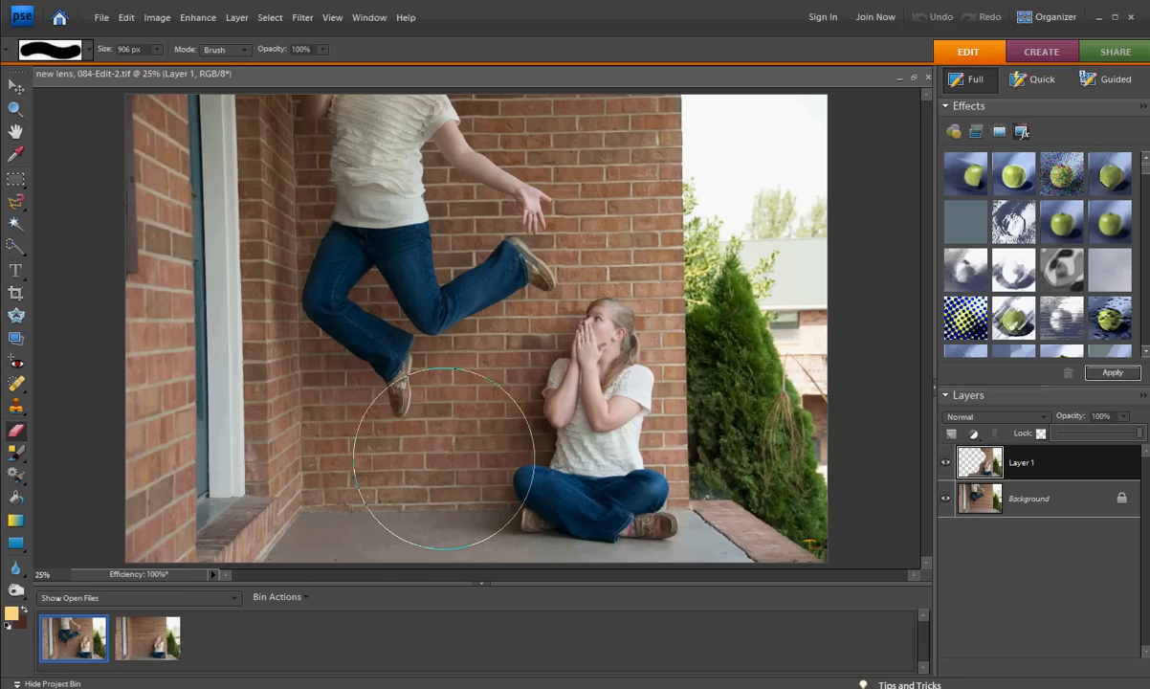
pyautogui.click(126, 17)
pyautogui.click(124, 34)
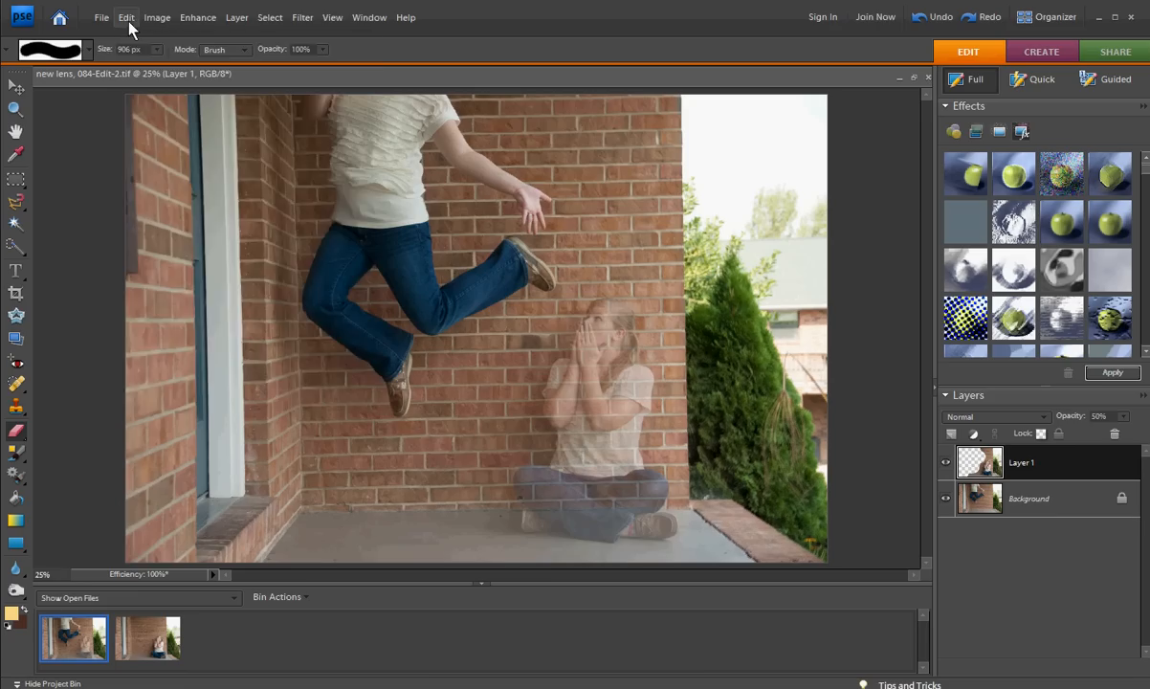
pyautogui.click(128, 20)
pyautogui.click(130, 36)
pyautogui.click(126, 20)
pyautogui.click(128, 36)
# Set the opacity of Layer 1 to 100%
pyautogui.click(1124, 417)
pyautogui.moveTo(1114, 434); pyautogui.dragTo(1147, 436)
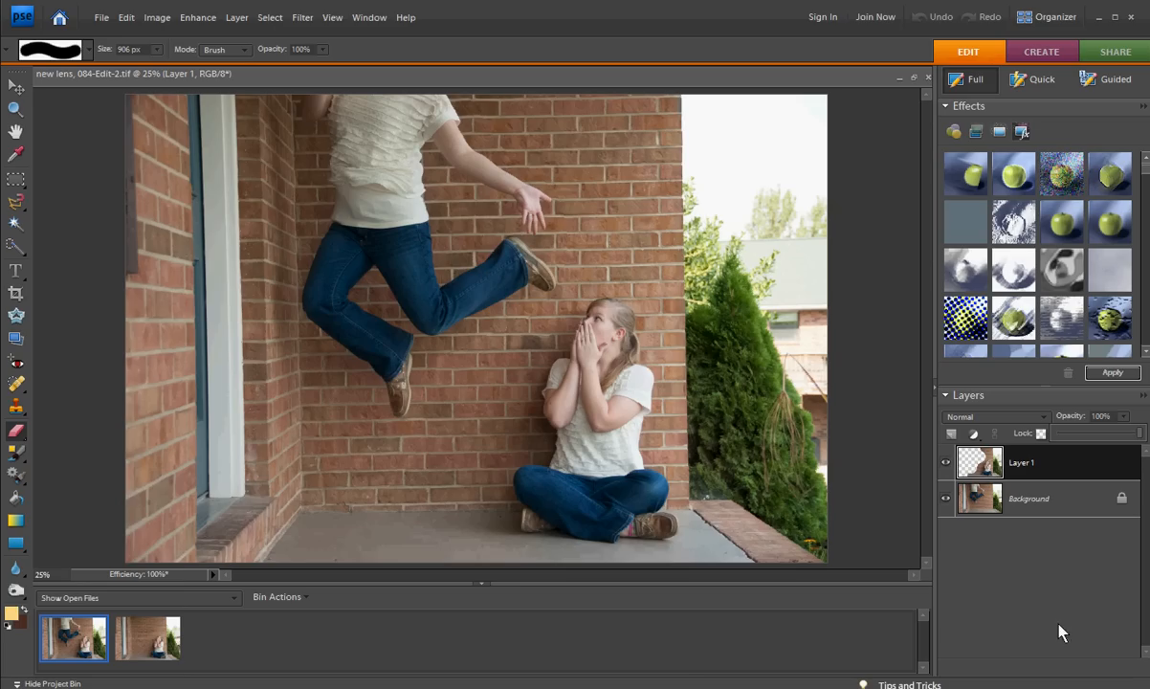
# Flatten the image into a single background layer and switch to the Move tool
pyautogui.click(1016, 503)
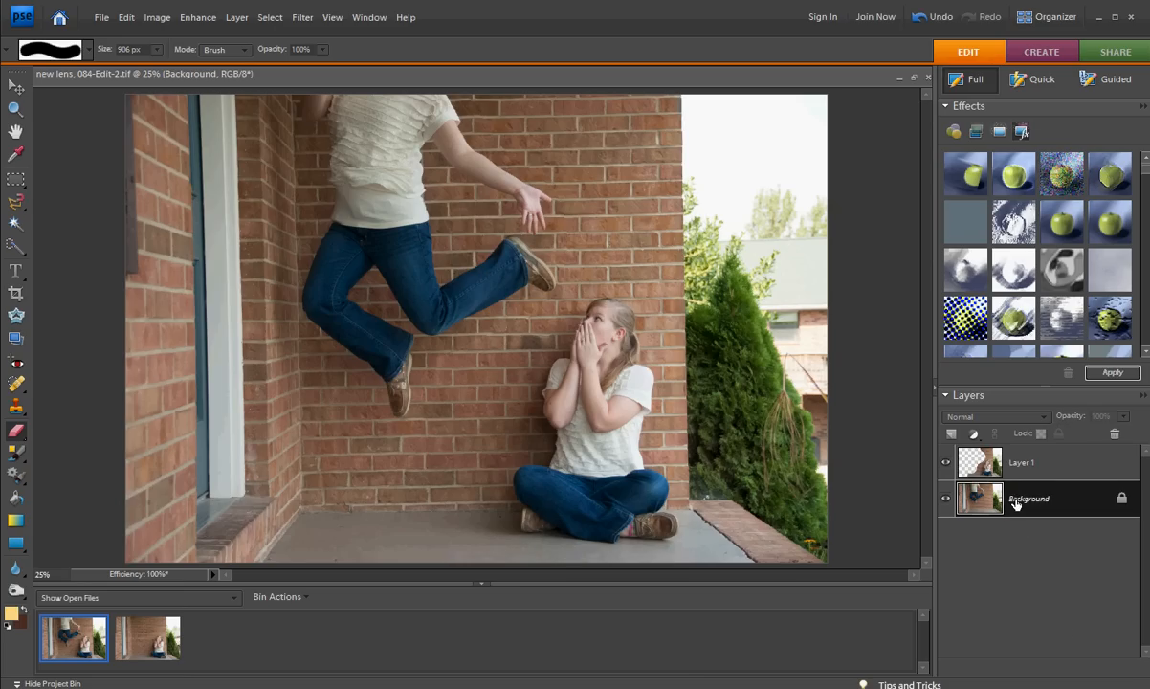
pyautogui.rightClick(1018, 505)
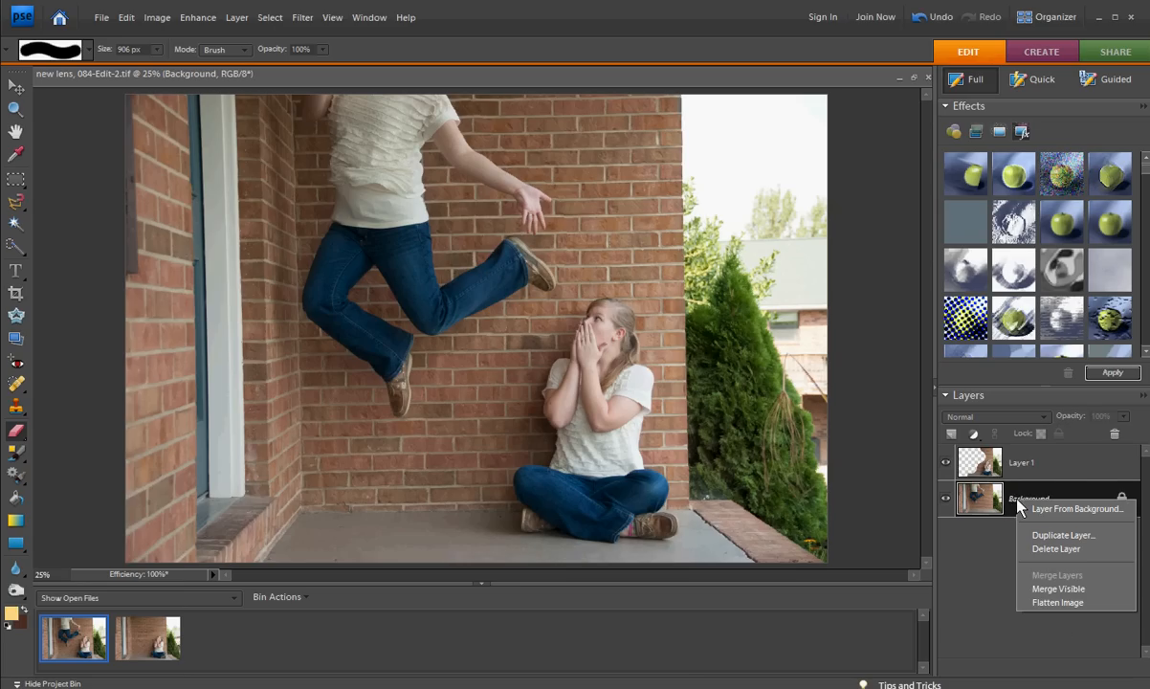
pyautogui.click(1043, 603)
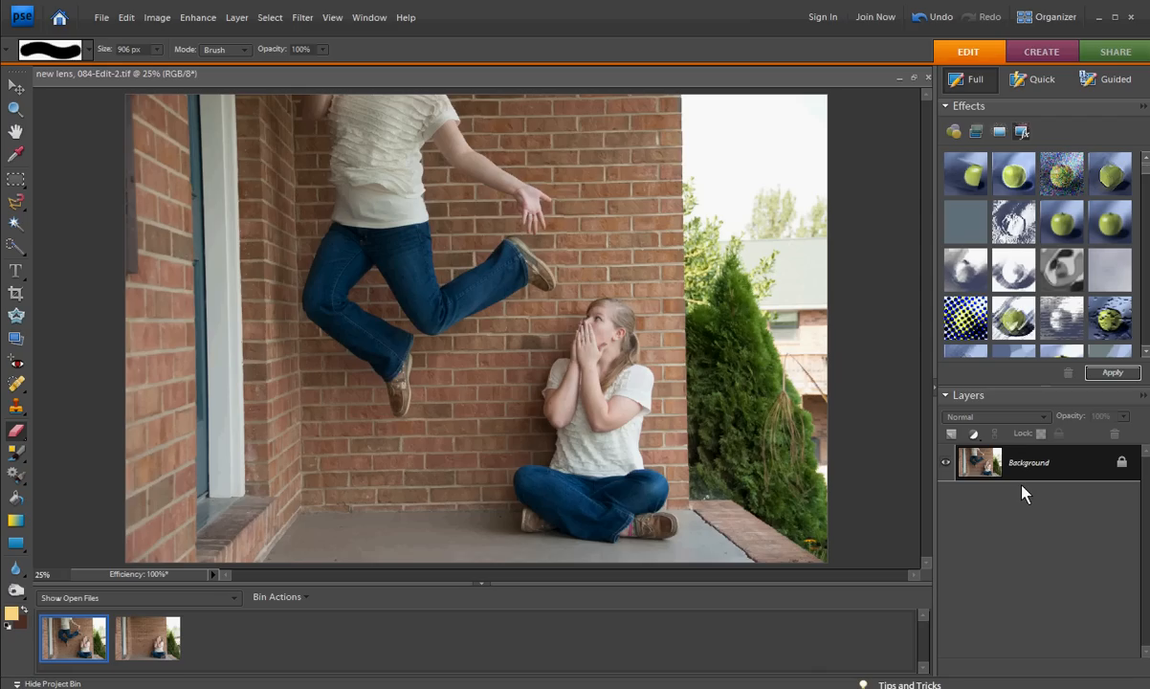
pyautogui.click(17, 87)
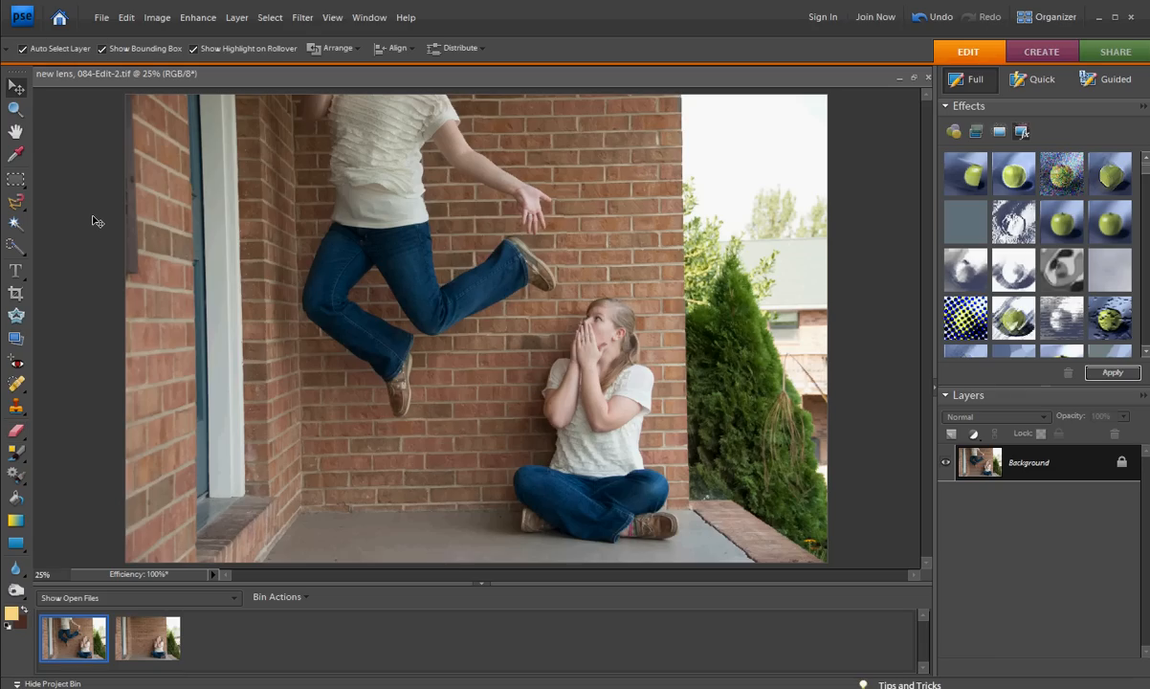